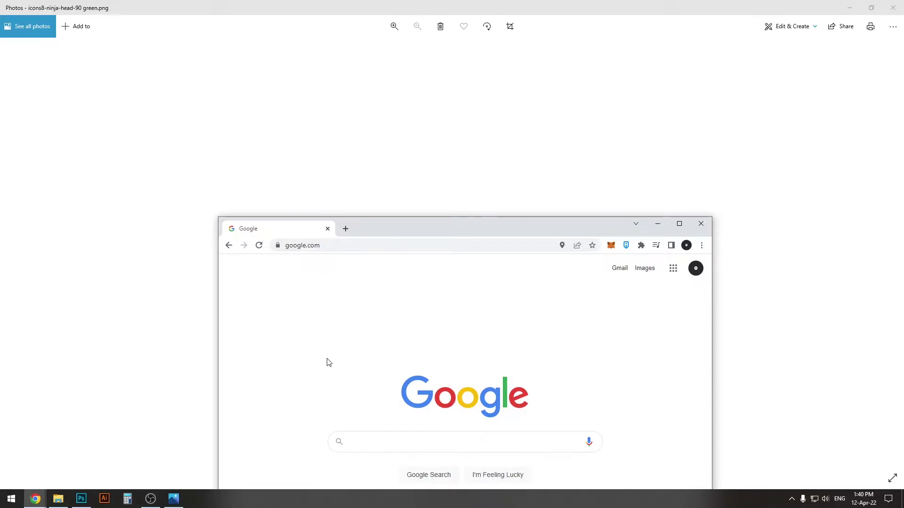
Open google.com in a new incognito browser window and place it beside the regular window
key("ctrl+shift+n")
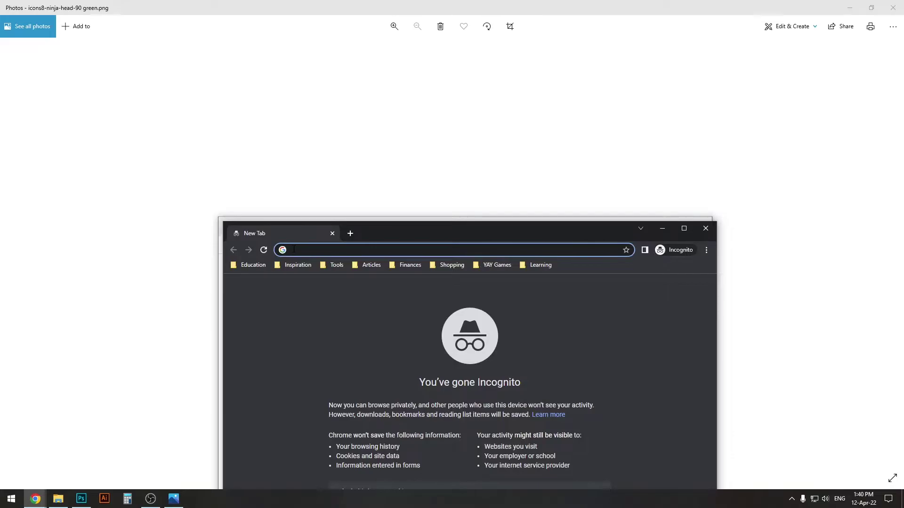
type("google.com")
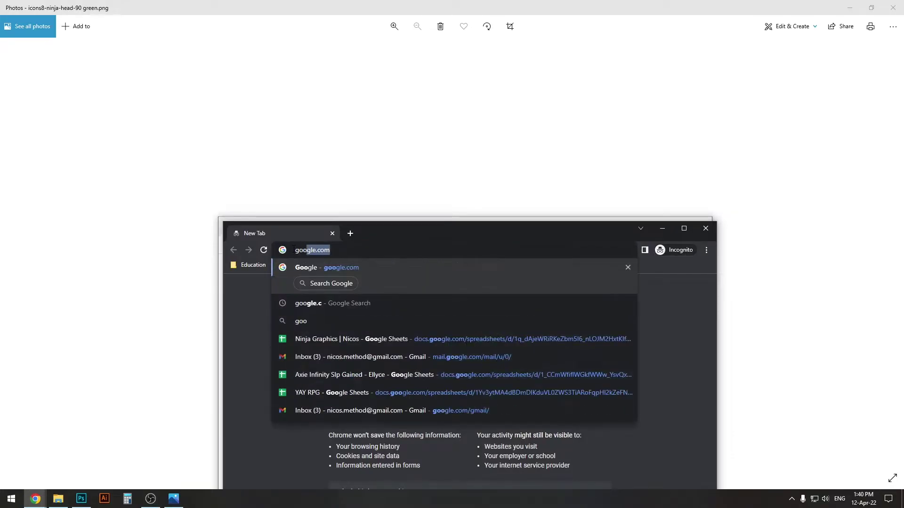
key("Return")
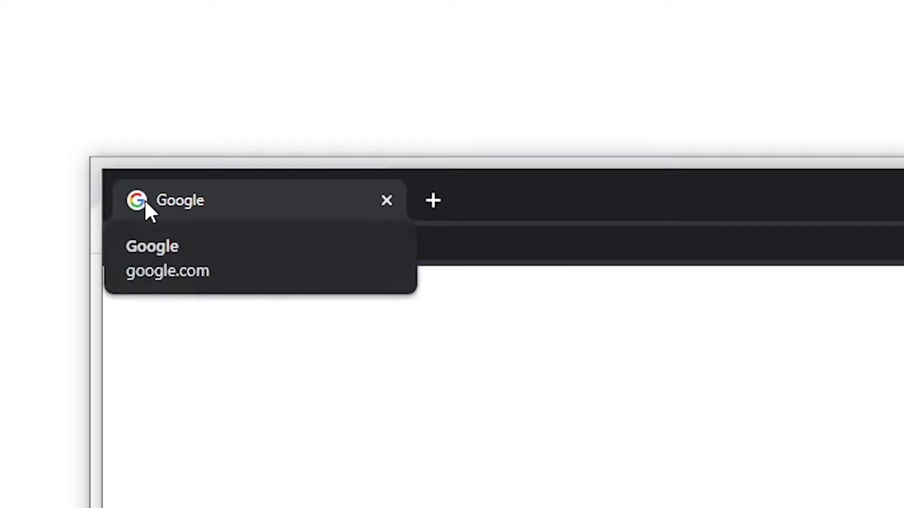
left_click_drag(490, 195, 584, 184)
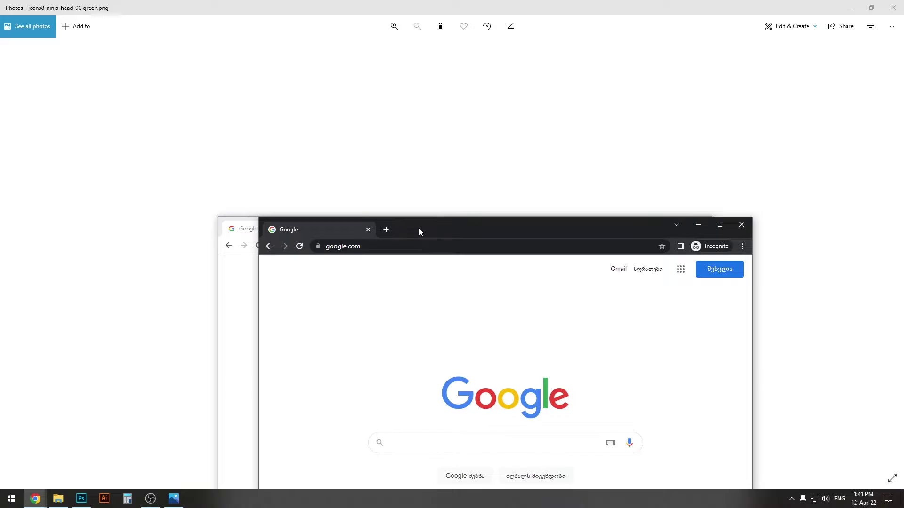
left_click(237, 296)
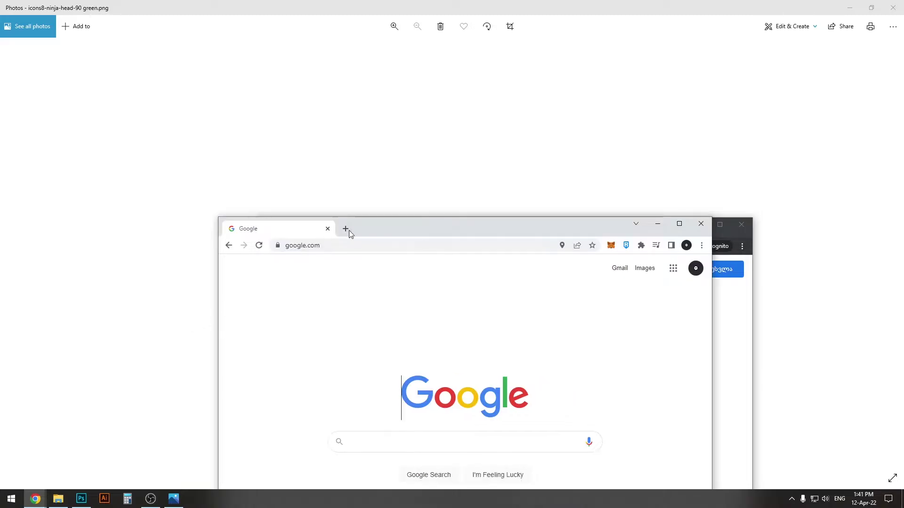
left_click(348, 229)
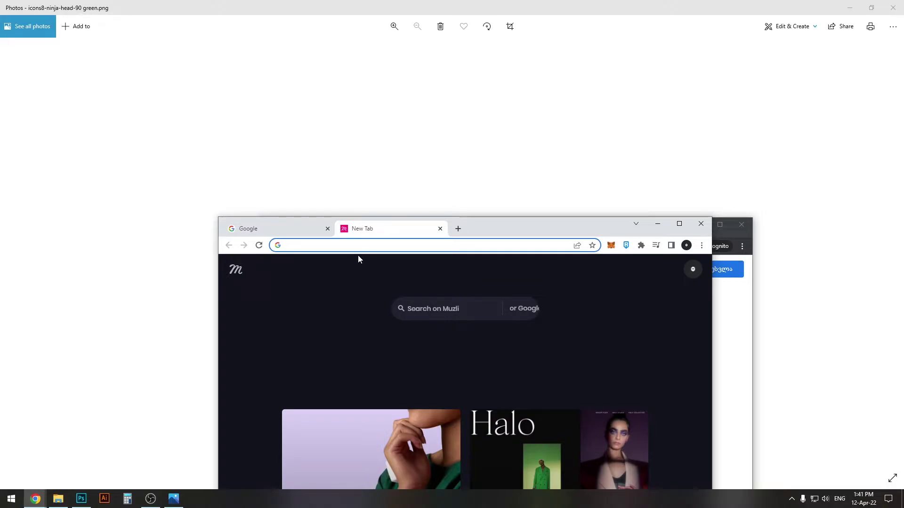
key("ctrl+w")
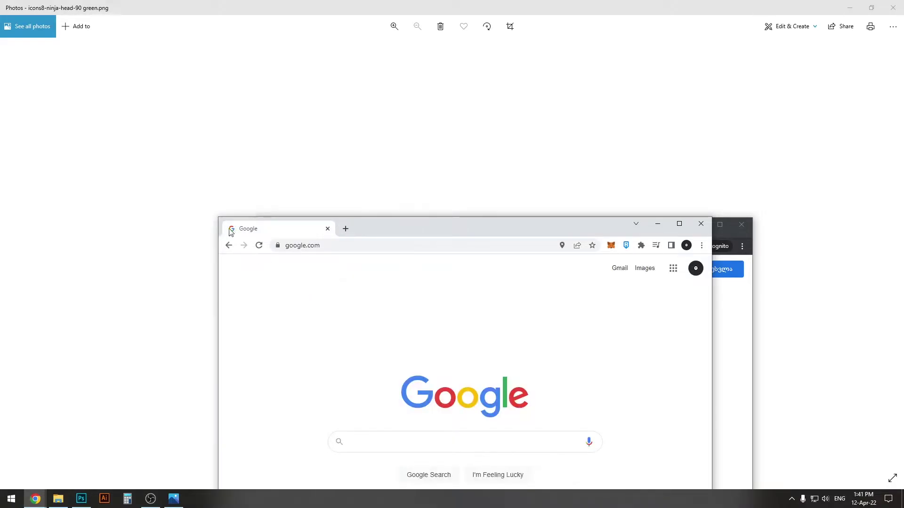
Switch to Photoshop and create a new 32 x 32 pixel document at 72 pixels/inch with a white background
mouse_move(81, 499)
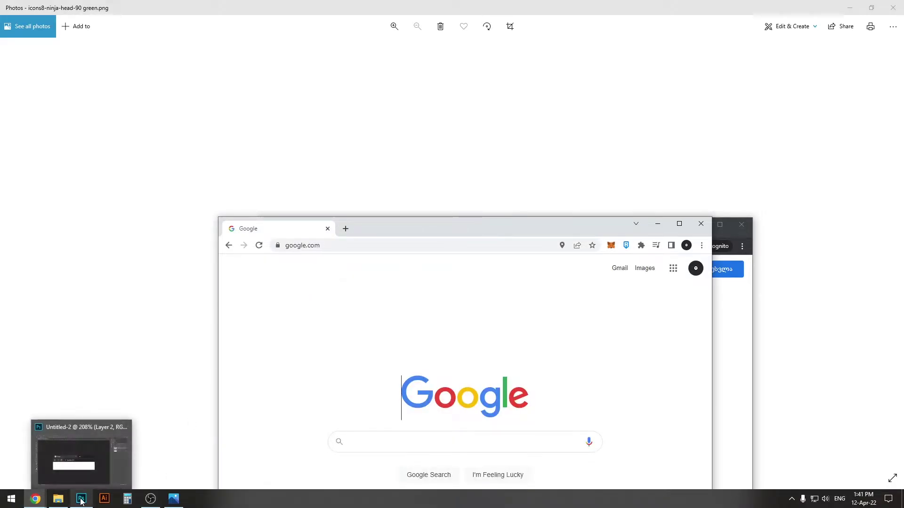
left_click(85, 479)
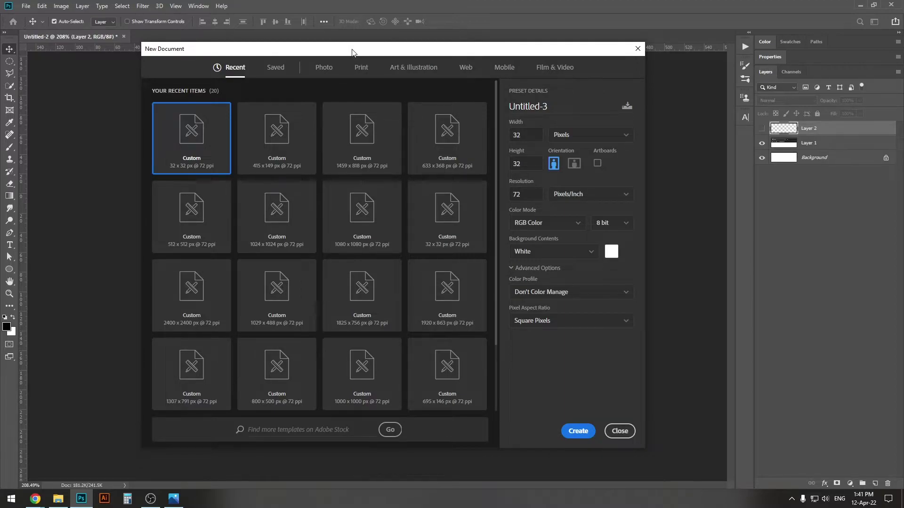
left_click(535, 165)
left_click(529, 135)
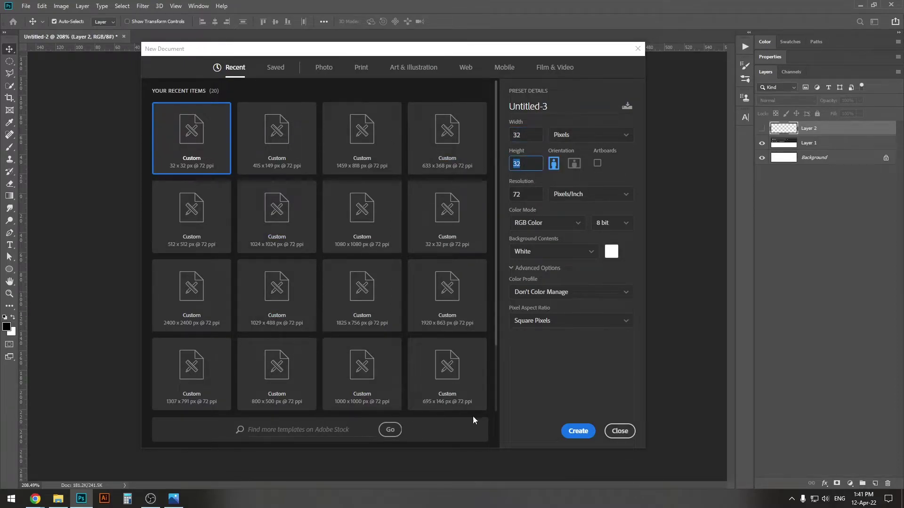
left_click(578, 431)
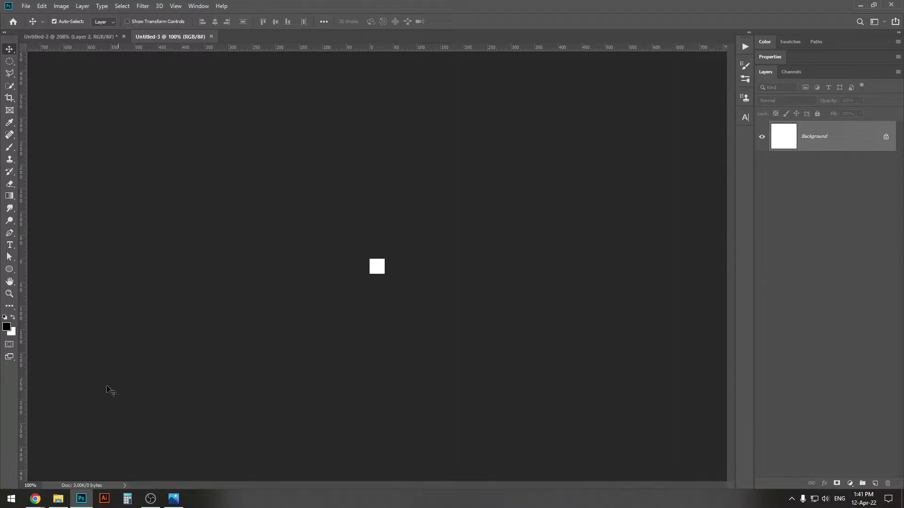
Place the icons8-ninja-head-90 green image from the file explorer into the new document, fitted to the canvas
left_click(63, 492)
left_click_drag(118, 75, 387, 274)
key("alt+Tab")
key("Return")
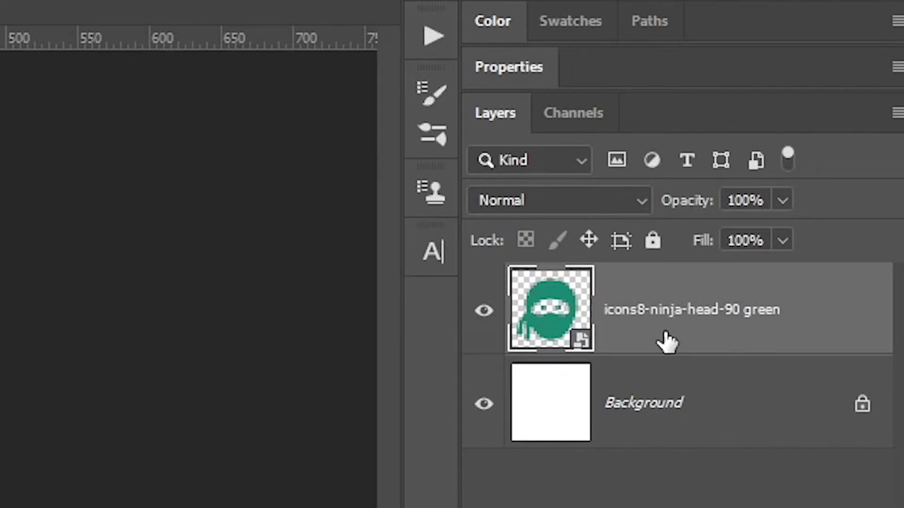
left_click_drag(330, 303, 396, 299)
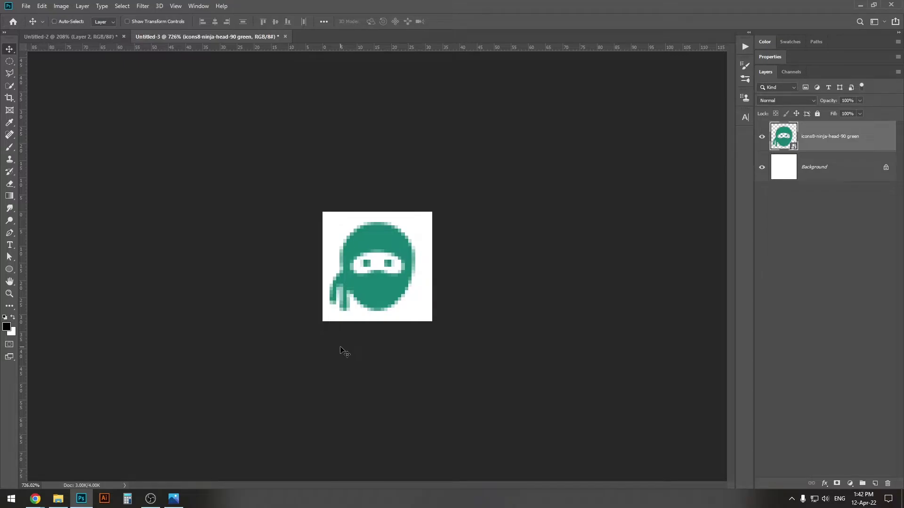
key("ctrl+t")
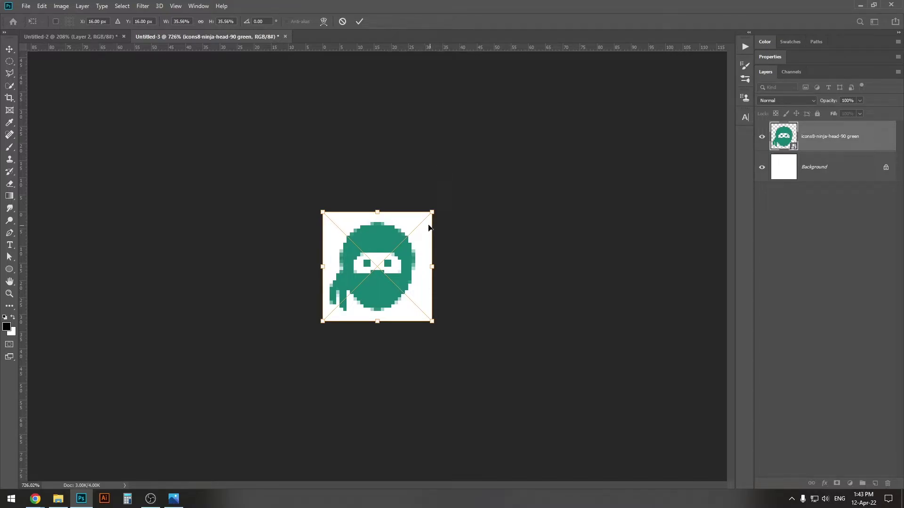
key("Return")
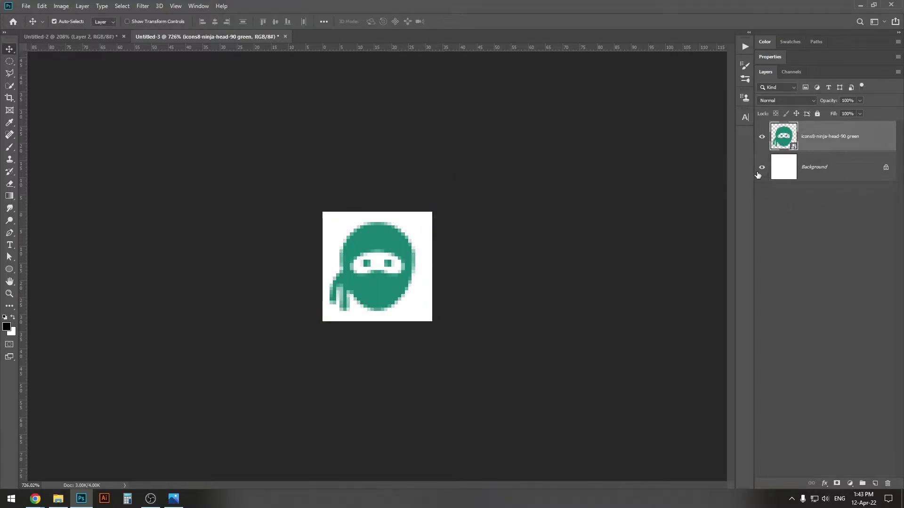
Delete the white Background layer so the ninja icon sits on transparency
left_click(762, 167)
left_click(864, 168)
key("Delete")
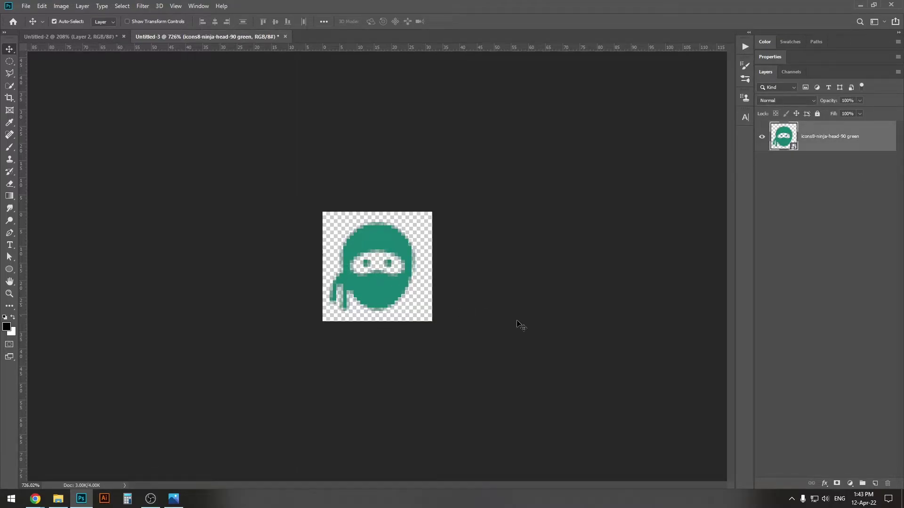
Scale the ninja icon layer proportionally to about 44% so the head fills the canvas
left_click_drag(372, 245, 430, 200)
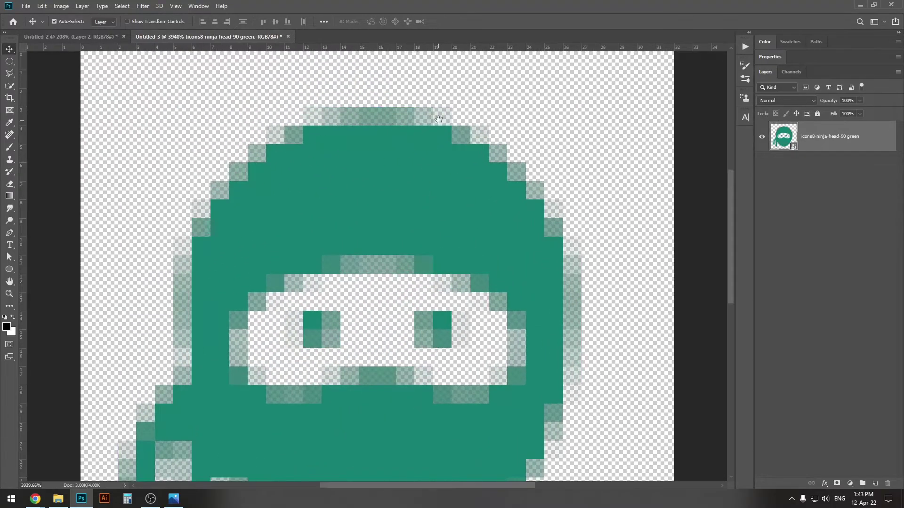
left_click_drag(377, 113, 330, 267)
left_click_drag(479, 296, 438, 77)
left_click_drag(374, 324, 580, 115)
scroll(392, 276, "down", 6)
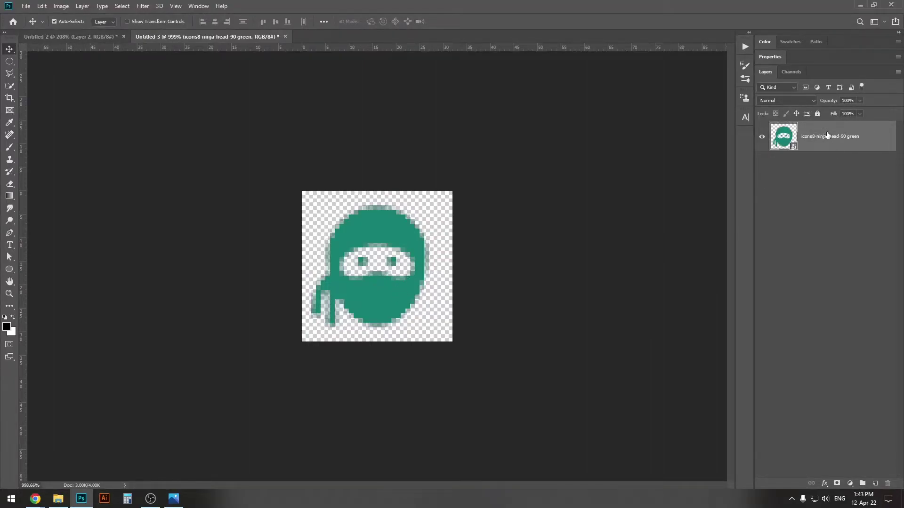
key("ctrl+t")
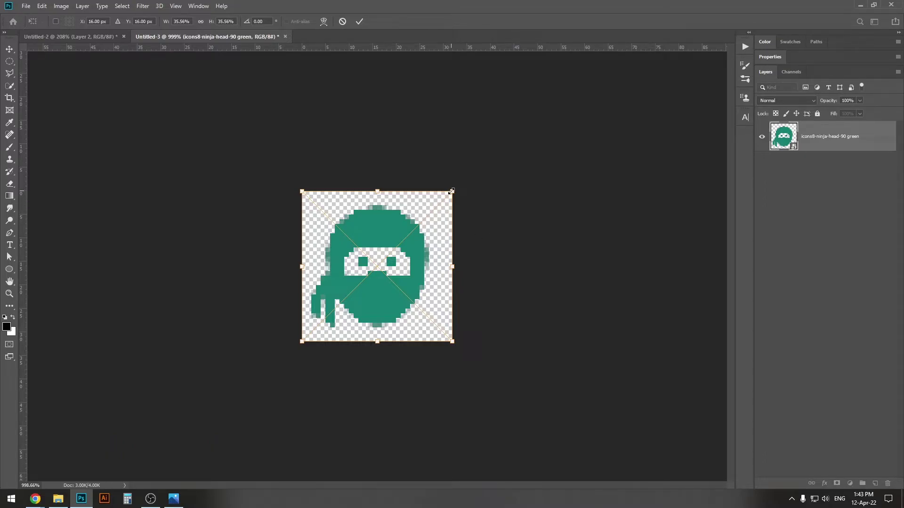
left_click_drag(453, 192, 470, 173)
left_click_drag(471, 342, 480, 351)
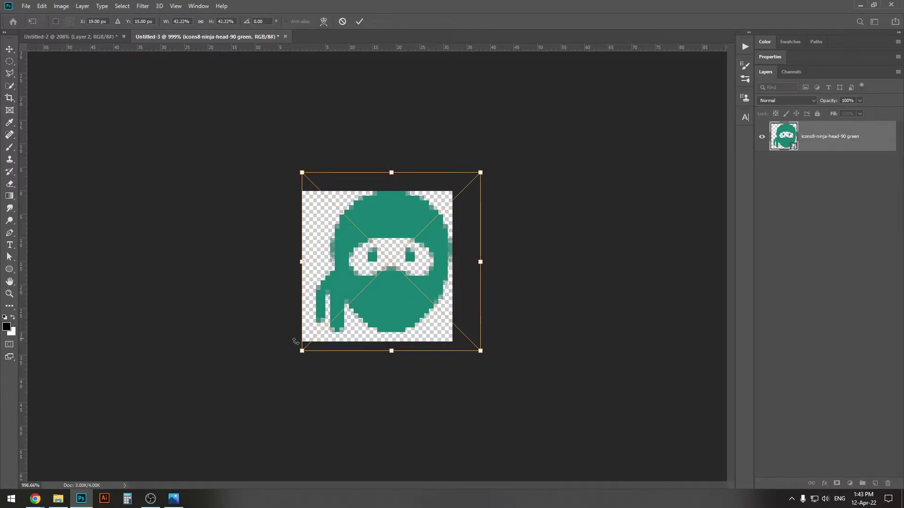
left_click_drag(302, 351, 289, 356)
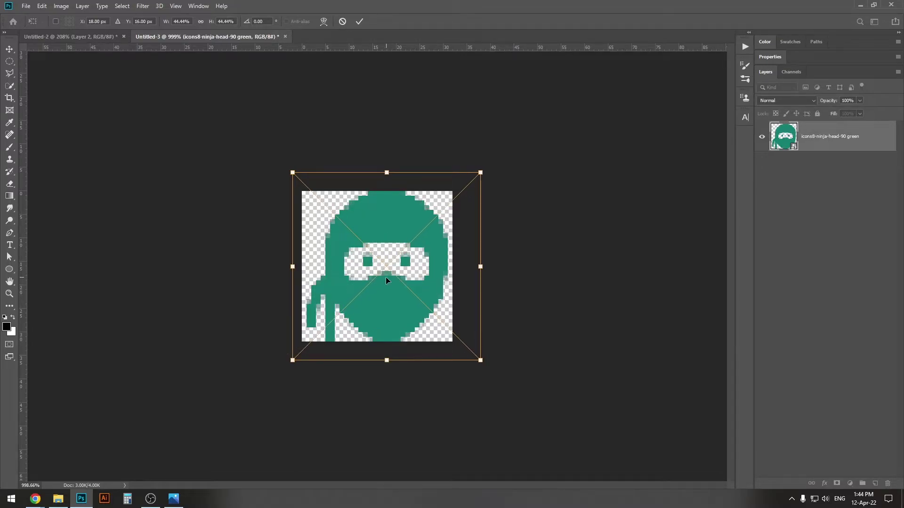
key("Return")
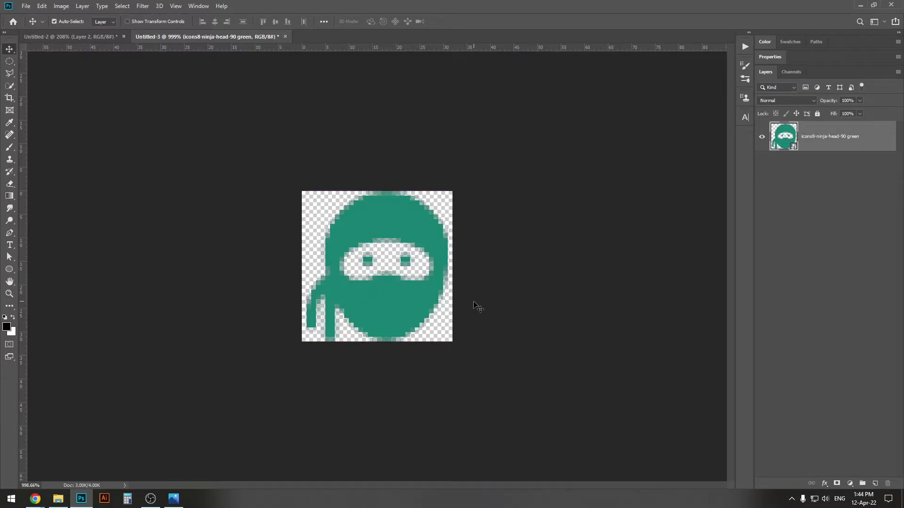
Nudge the ninja icon slightly to the left within the canvas
left_click_drag(472, 302, 508, 264)
left_click_drag(387, 337, 377, 340)
left_click_drag(478, 311, 382, 317)
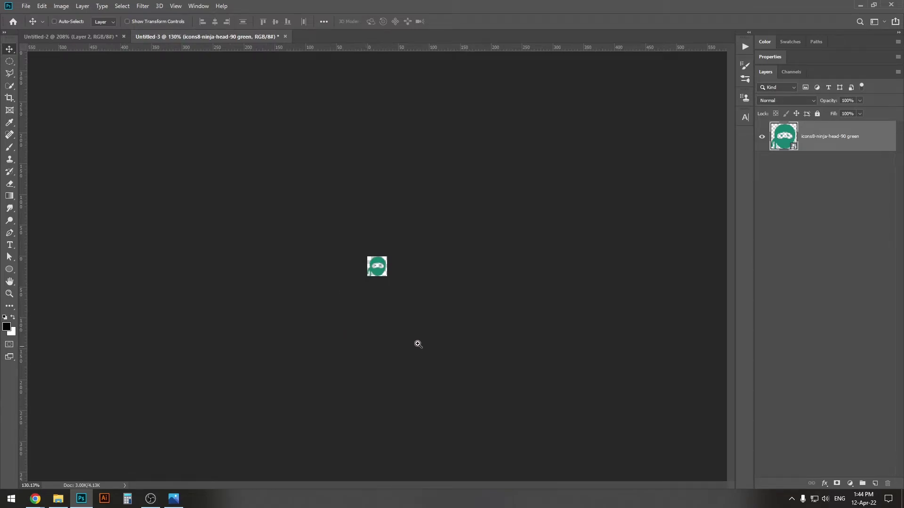
left_click_drag(379, 277, 461, 279)
left_click_drag(374, 287, 454, 281)
left_click_drag(541, 292, 504, 294)
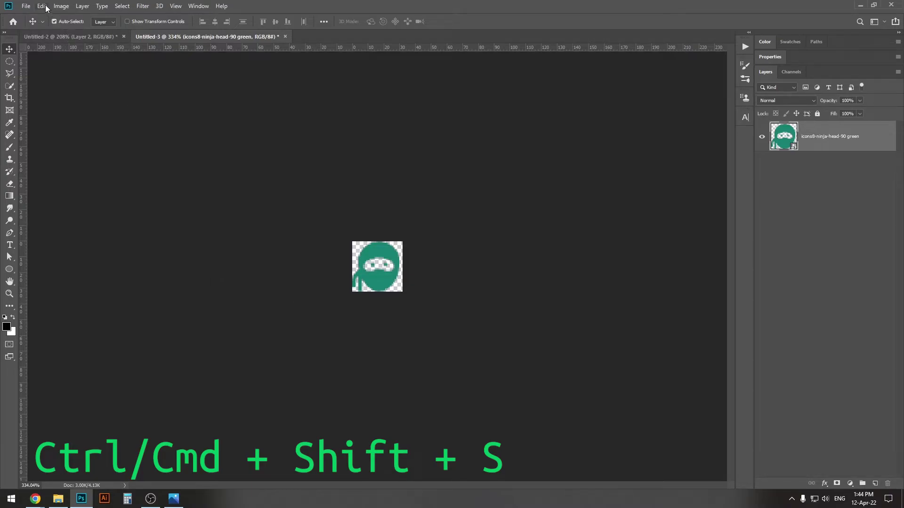
Save the icon as a PNG named favicon in the Favicon folder under Downloads, using the smallest file size
left_click(27, 6)
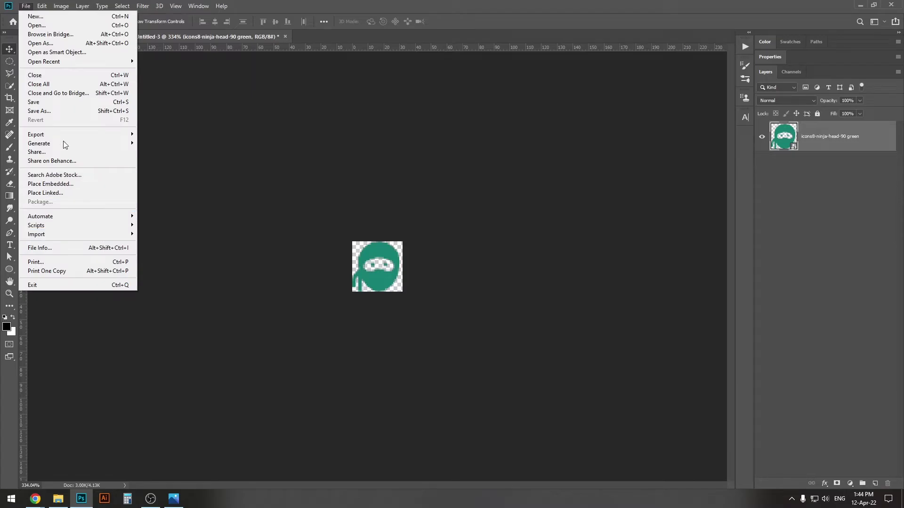
left_click(57, 115)
left_click(237, 92)
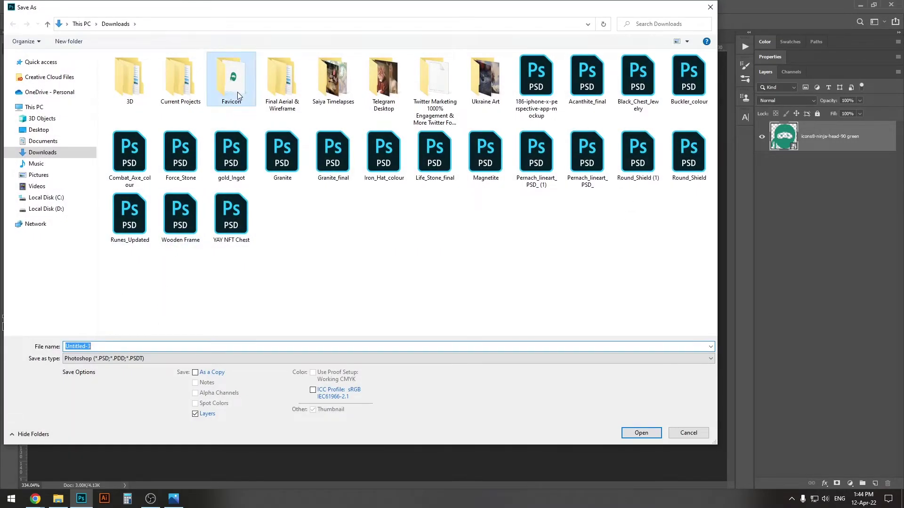
double_click(237, 91)
type("favicon")
left_click(80, 359)
left_click(80, 359)
left_click(85, 360)
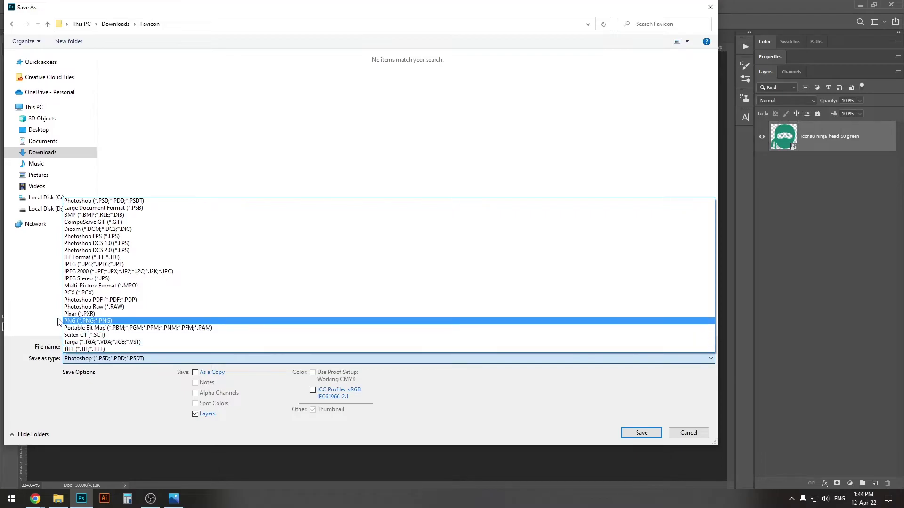
left_click(87, 321)
left_click(641, 433)
left_click_drag(576, 211, 384, 150)
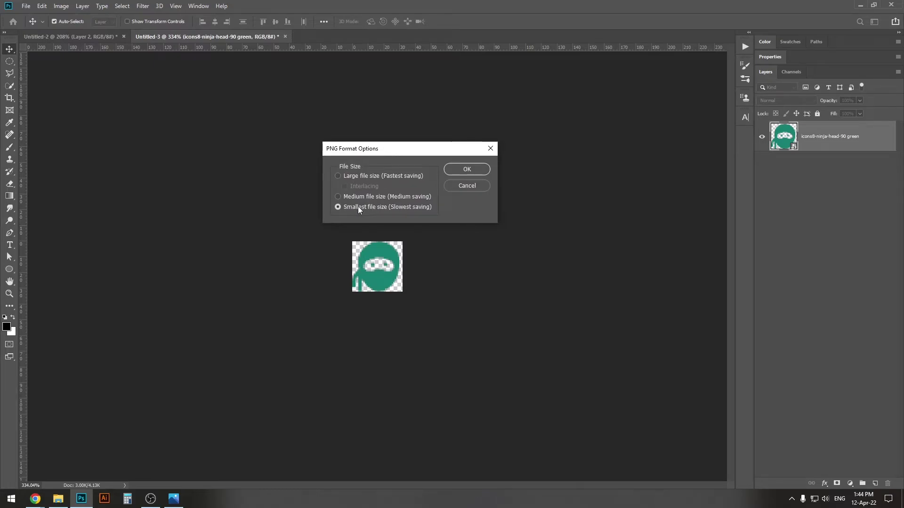
left_click(459, 171)
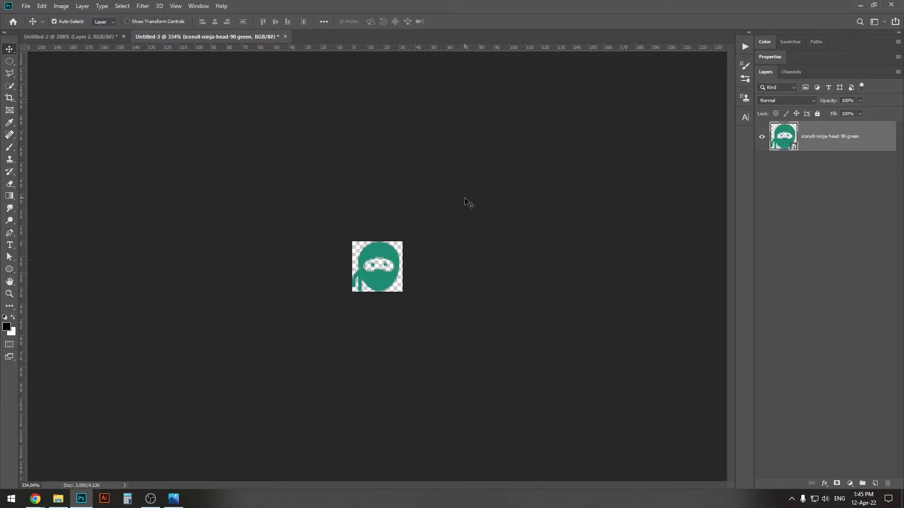
key("ctrl")
key("ctrl")
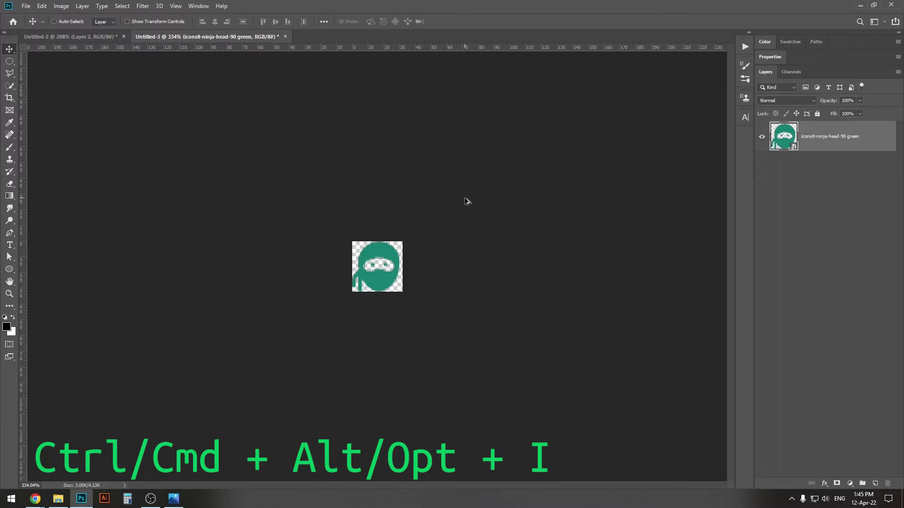
key("ctrl+alt+i")
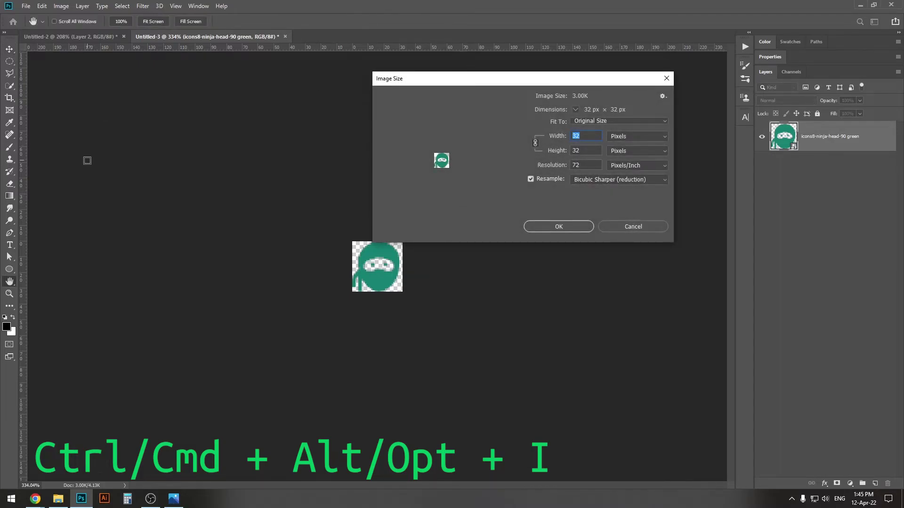
key("Escape")
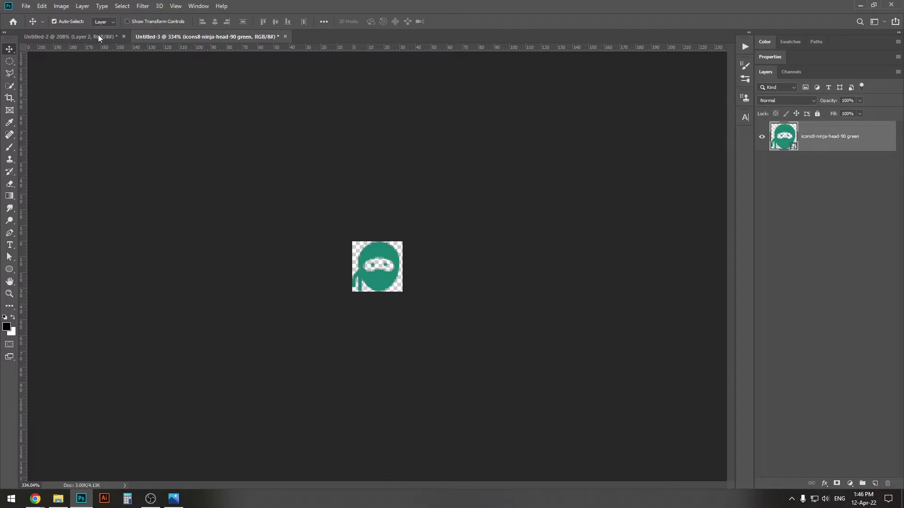
Resize the ninja icon image to 16 x 16 pixels with Image Size
left_click(60, 6)
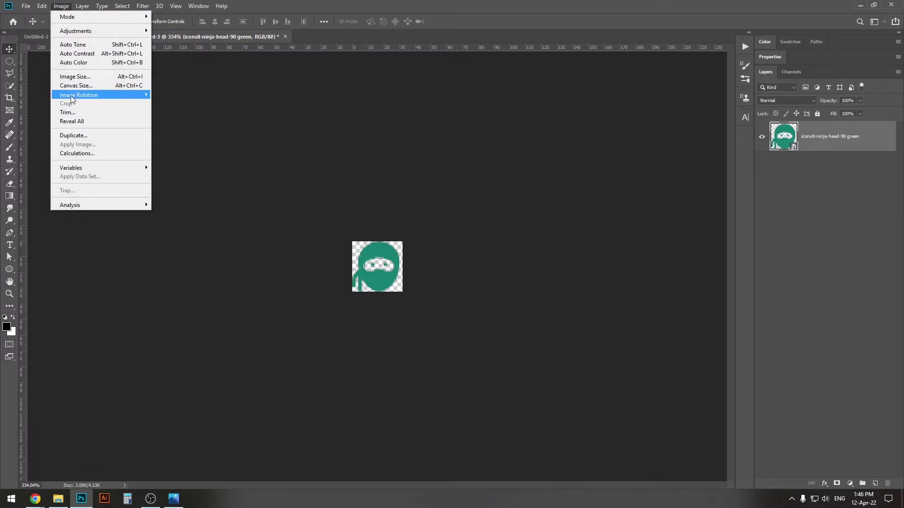
left_click(86, 76)
left_click_drag(504, 88, 541, 108)
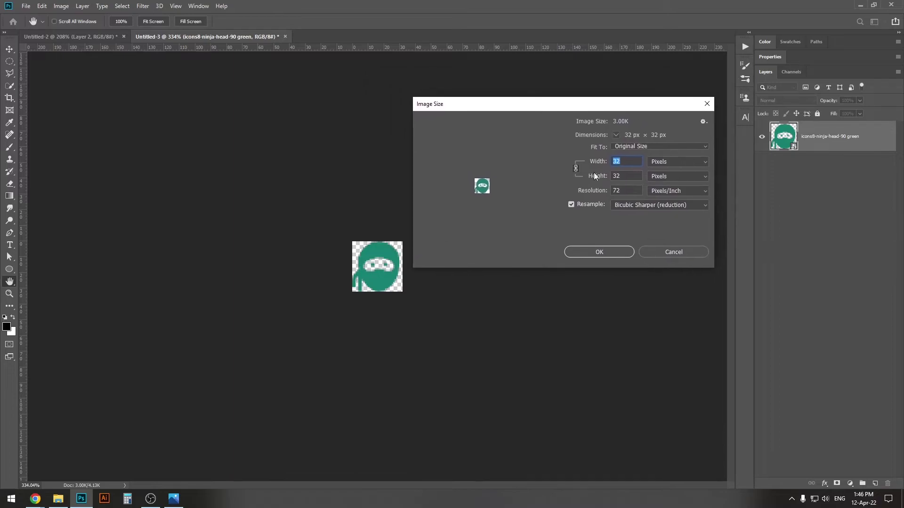
type("16")
key("Tab")
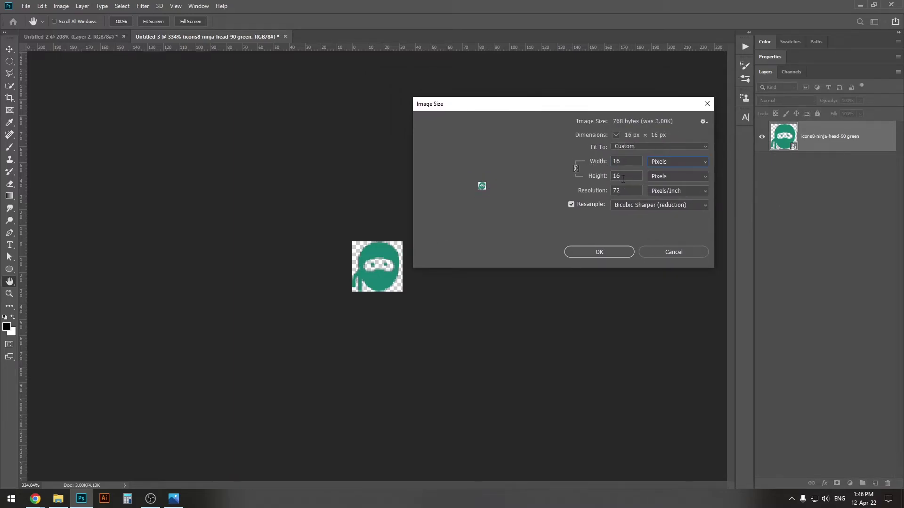
left_click(620, 178)
left_click(599, 254)
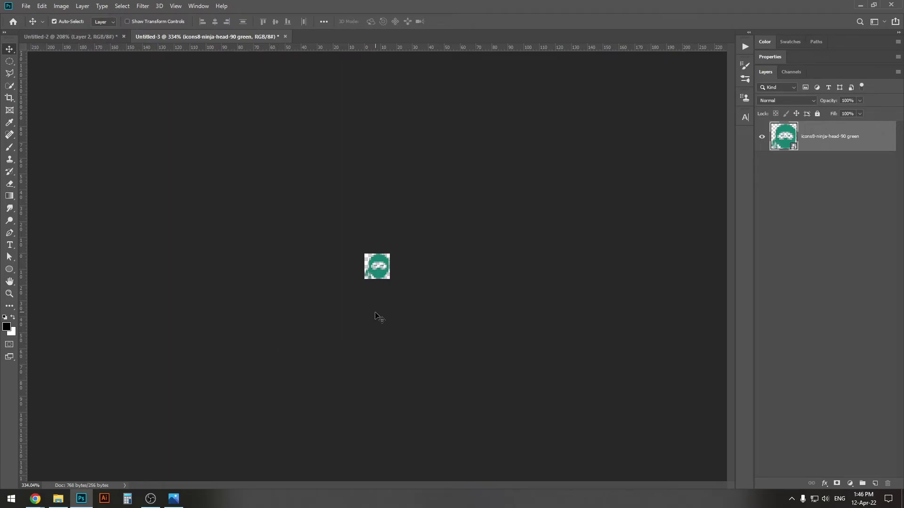
Switch to Chrome and open a new tab in the regular window to view its favicon
left_click_drag(417, 258, 404, 282)
mouse_move(34, 502)
left_click(132, 461)
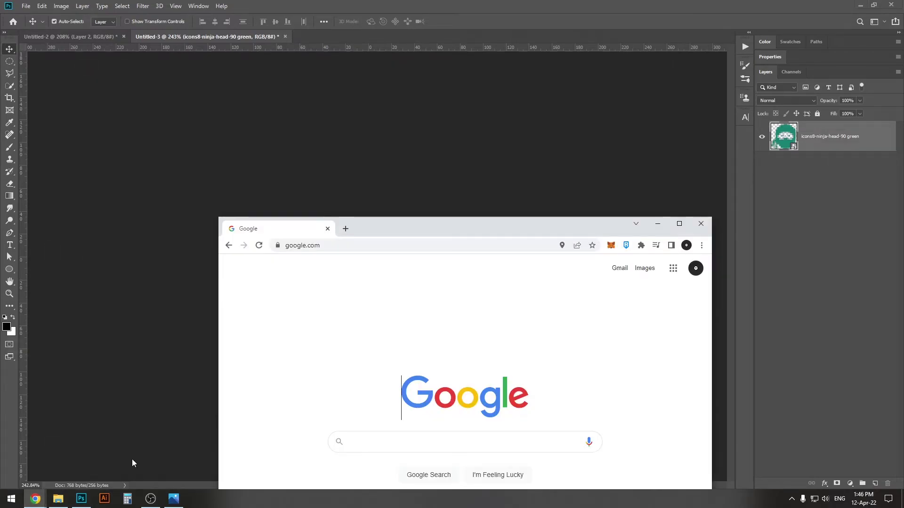
key("ctrl+shift+n")
key("ctrl+t")
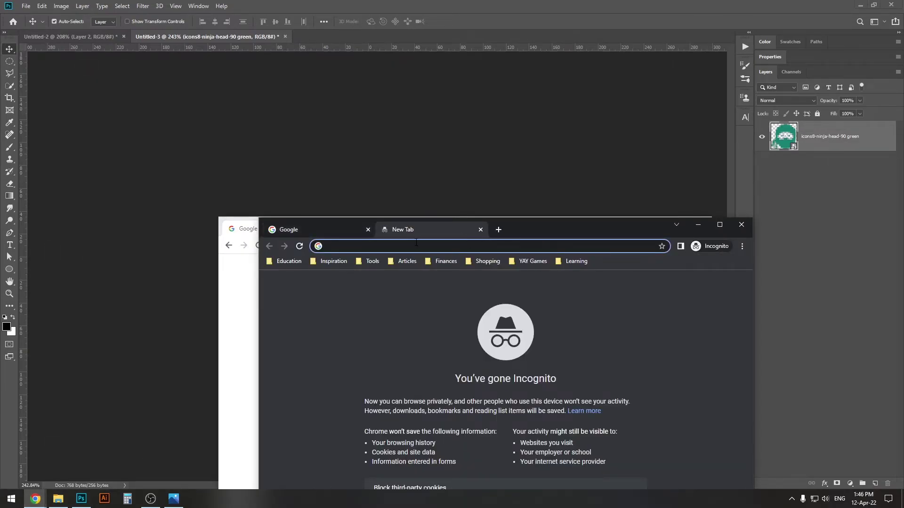
key("ctrl+w")
left_click(244, 249)
key("ctrl+t")
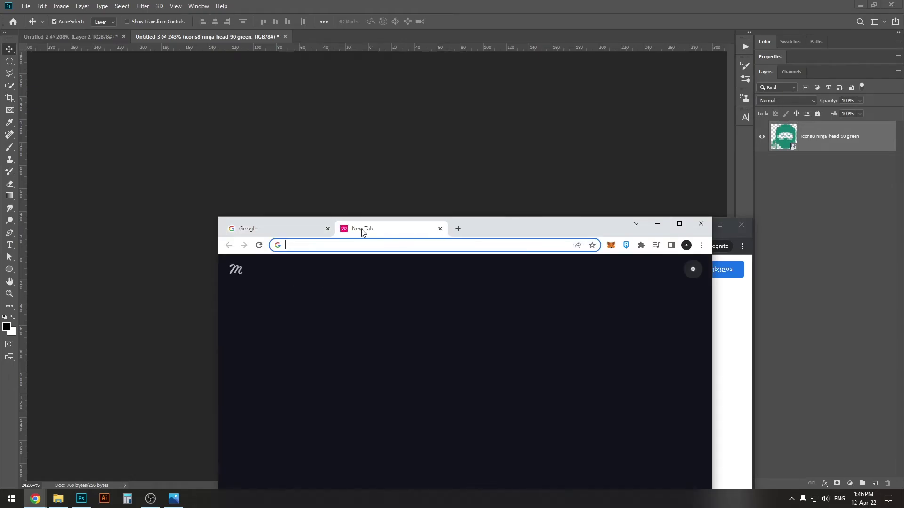
Measure the new tab's favicon by selecting it with the screen capture tool, and copy the capture
key("Print")
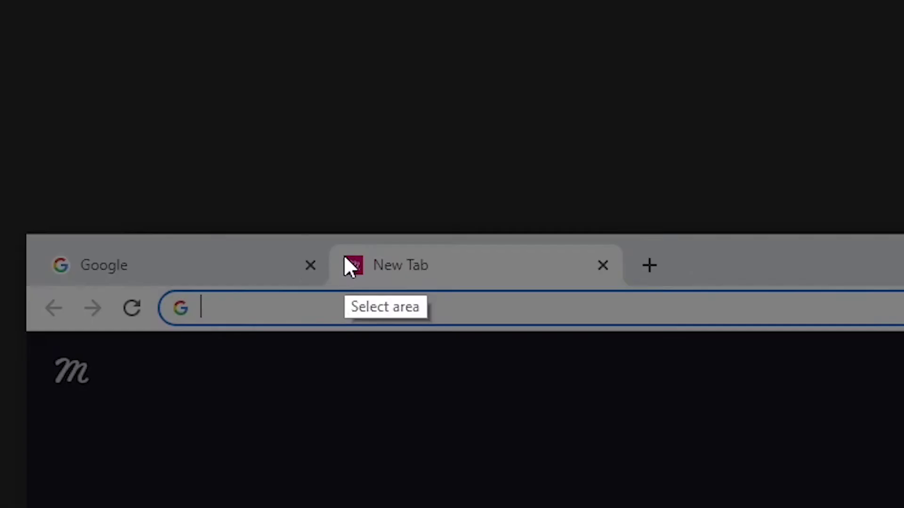
left_click_drag(344, 257, 367, 278)
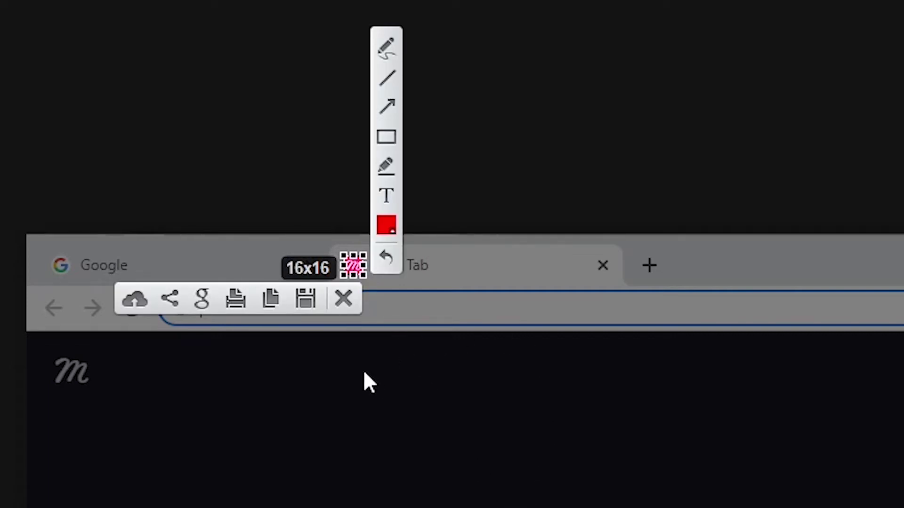
left_click(272, 299)
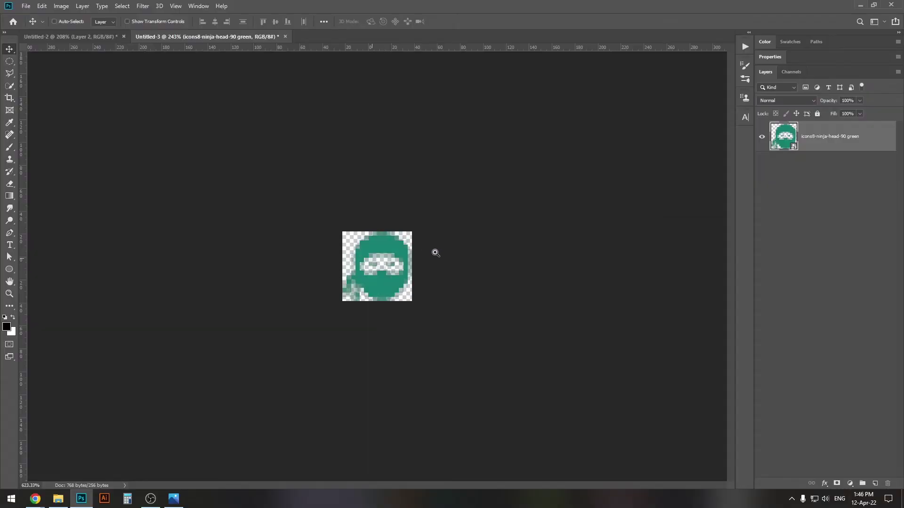
scroll(435, 252, "up", 2)
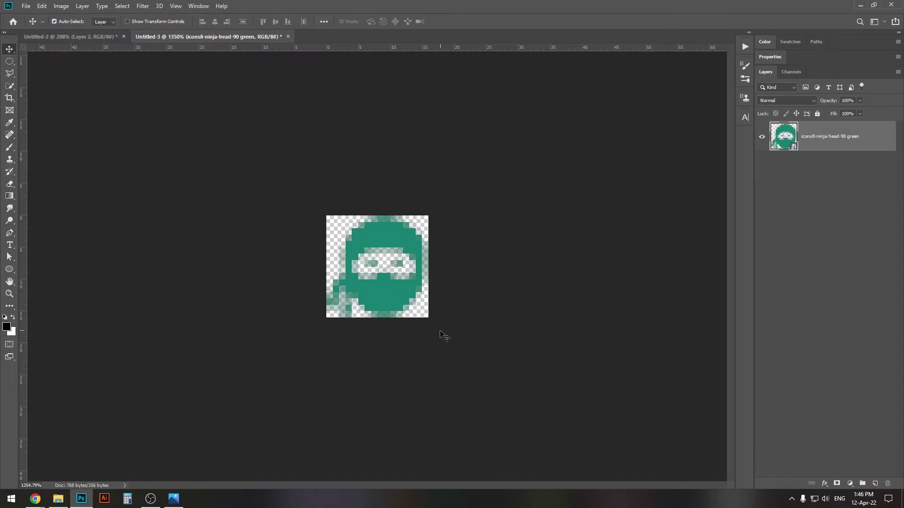
key("ctrl+space")
left_click_drag(458, 325, 411, 324)
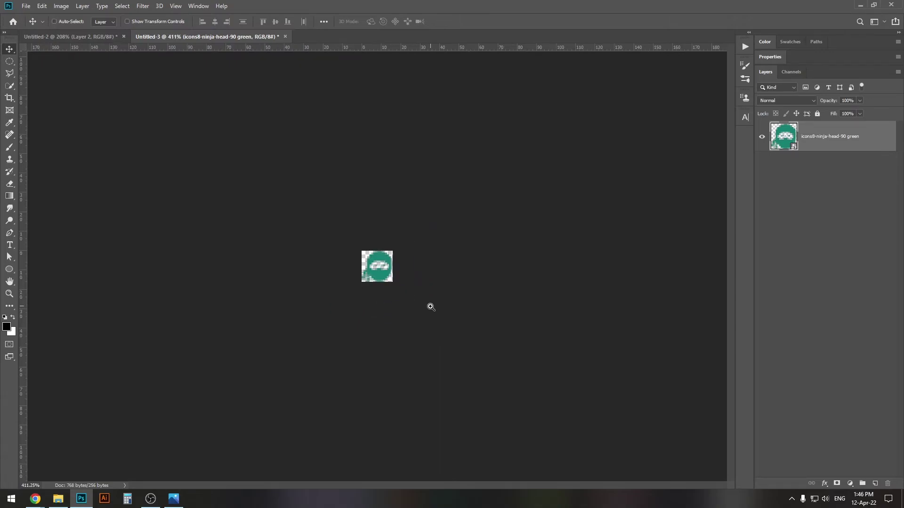
key("ctrl+space")
mouse_move(393, 277)
left_mouse_down()
mouse_move(348, 285)
mouse_move(410, 276)
left_mouse_up()
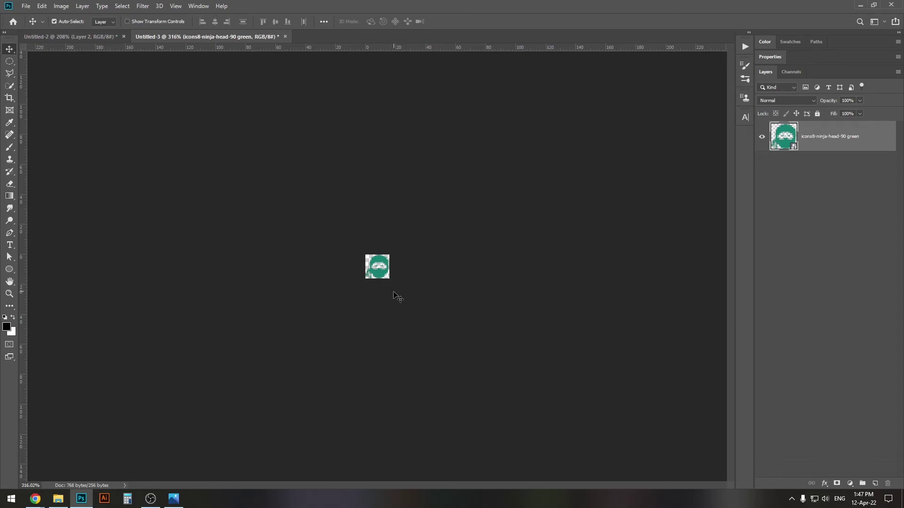
Save the resized icon as a PNG named favicon16x16, using the smallest file size
key("ctrl")
key("ctrl+shift+s")
left_click(106, 359)
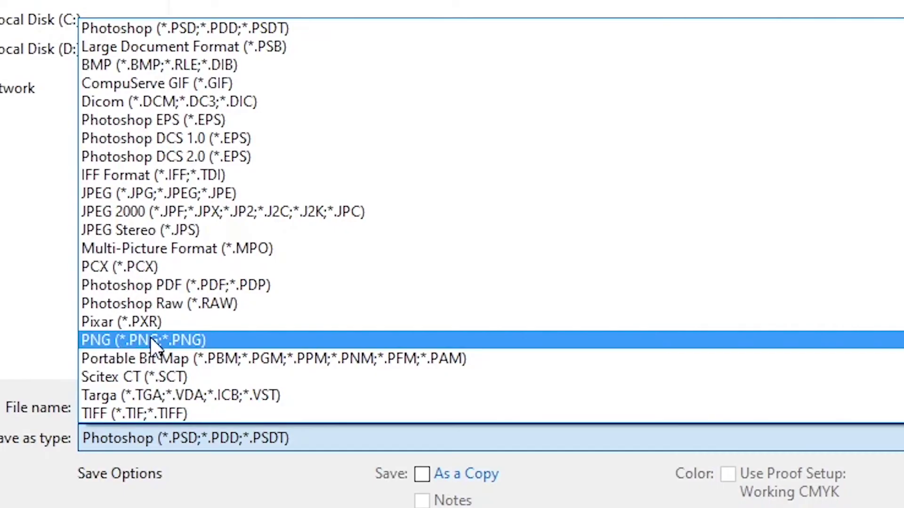
left_click(91, 321)
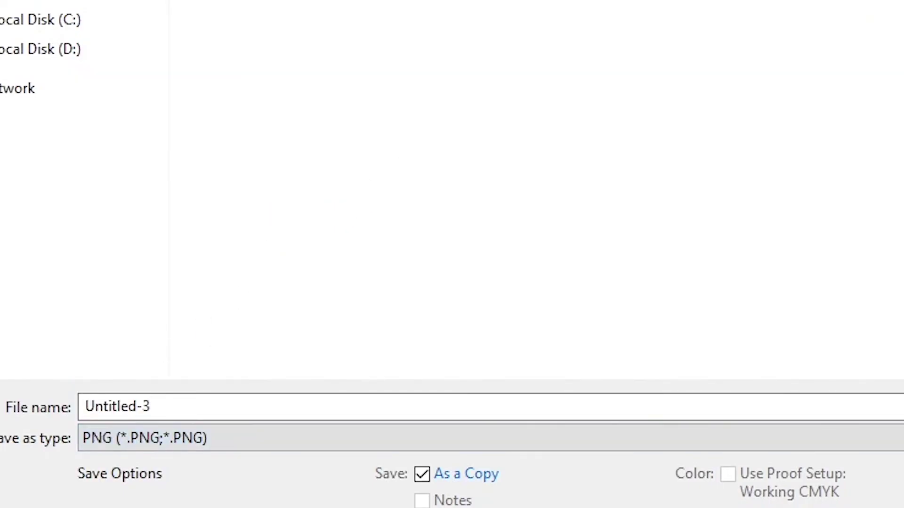
double_click(176, 405)
type("favic")
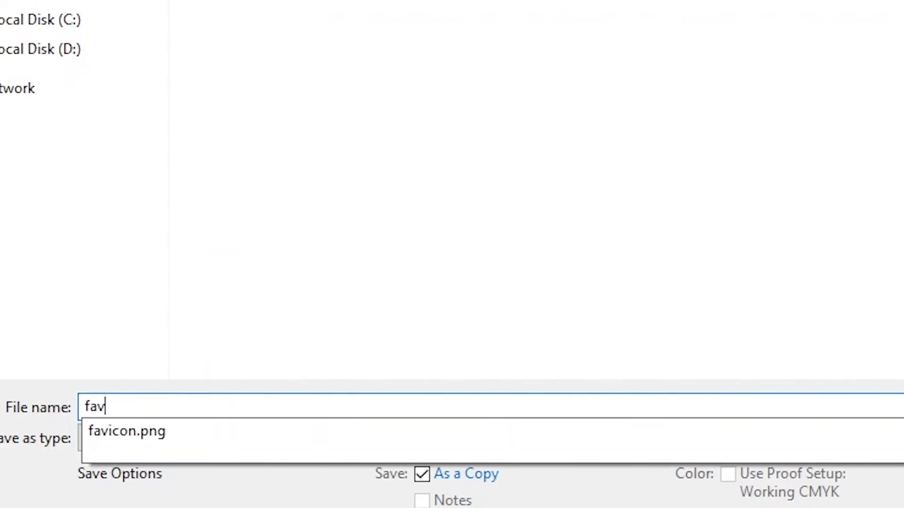
type("on16x16")
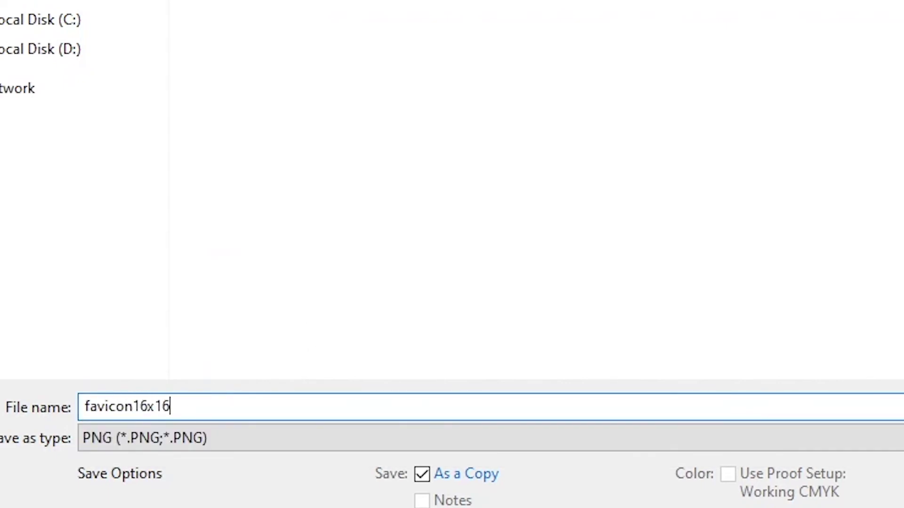
key("Return")
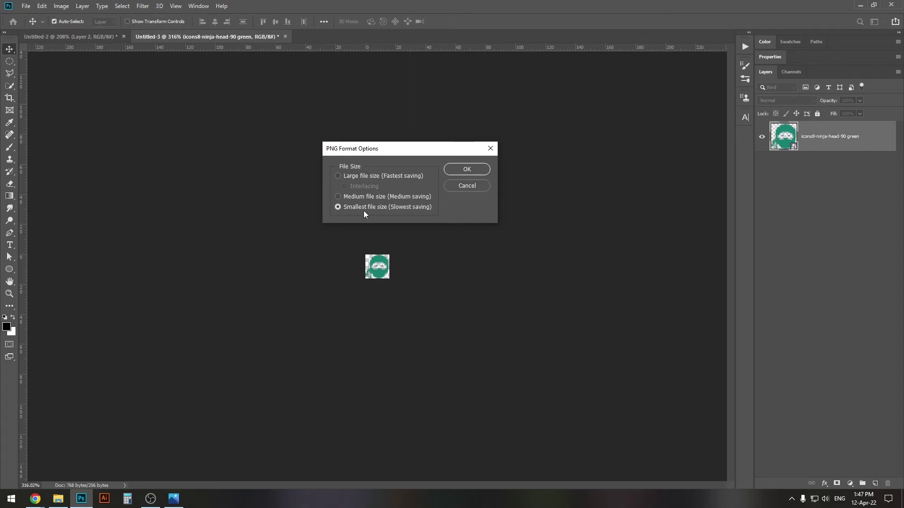
left_click(468, 169)
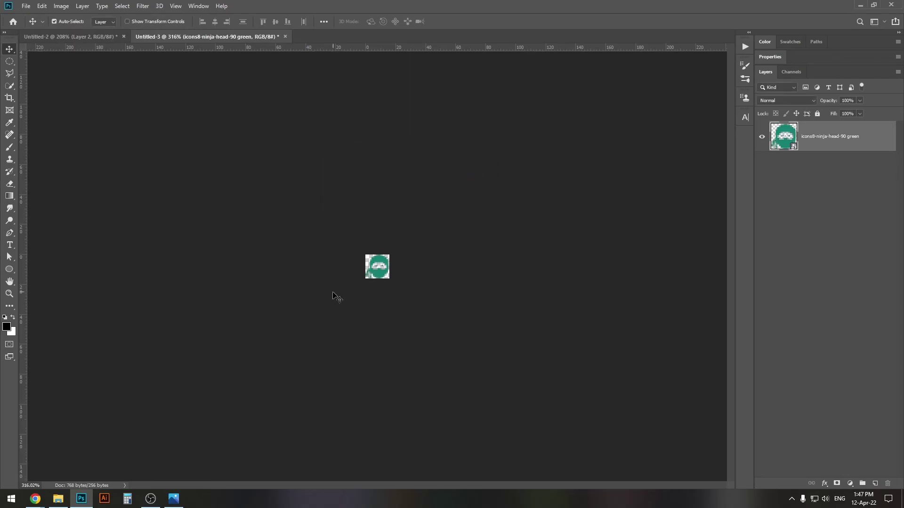